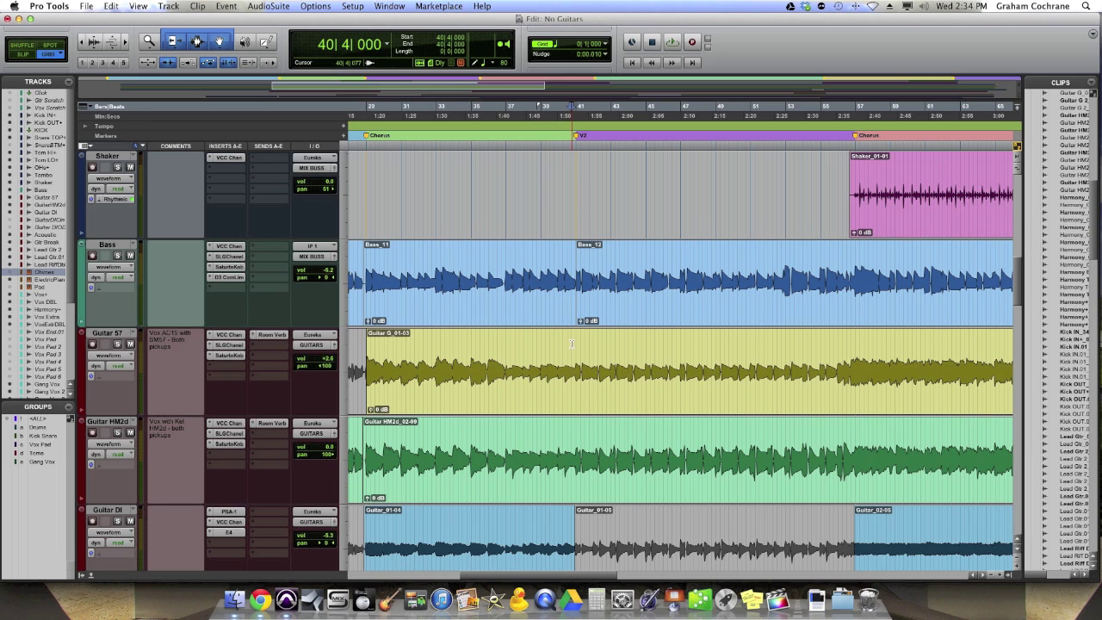
# Step: Play the arrangement from bar 39 to hear the transition from the chorus into the second verse
pyautogui.click(549, 344)
pyautogui.click(540, 344)
pyautogui.press('space')
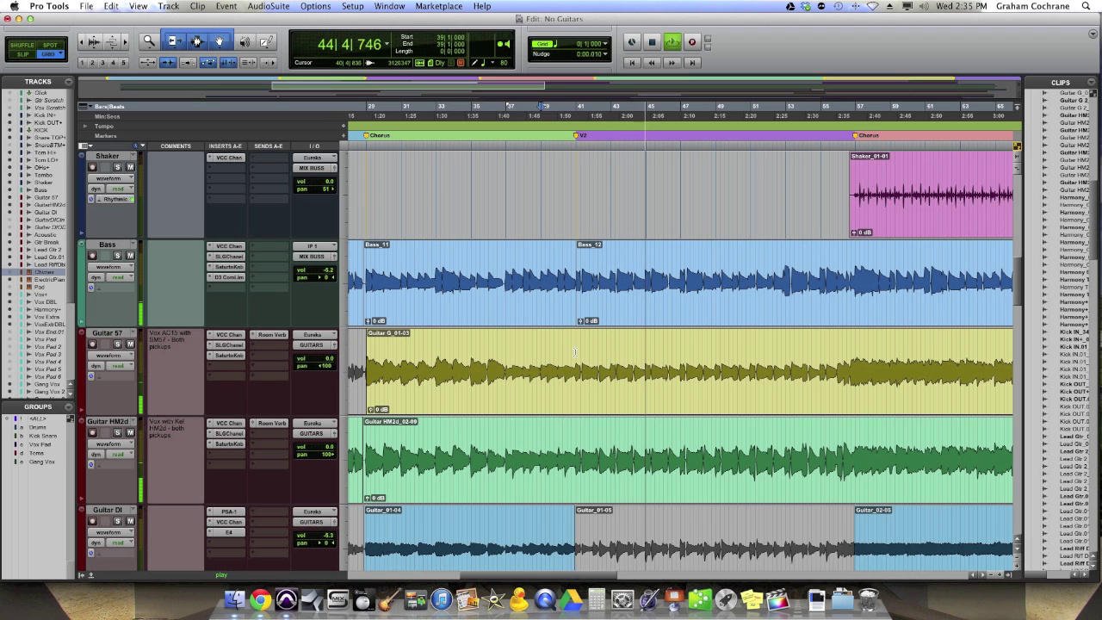
pyautogui.press('space')
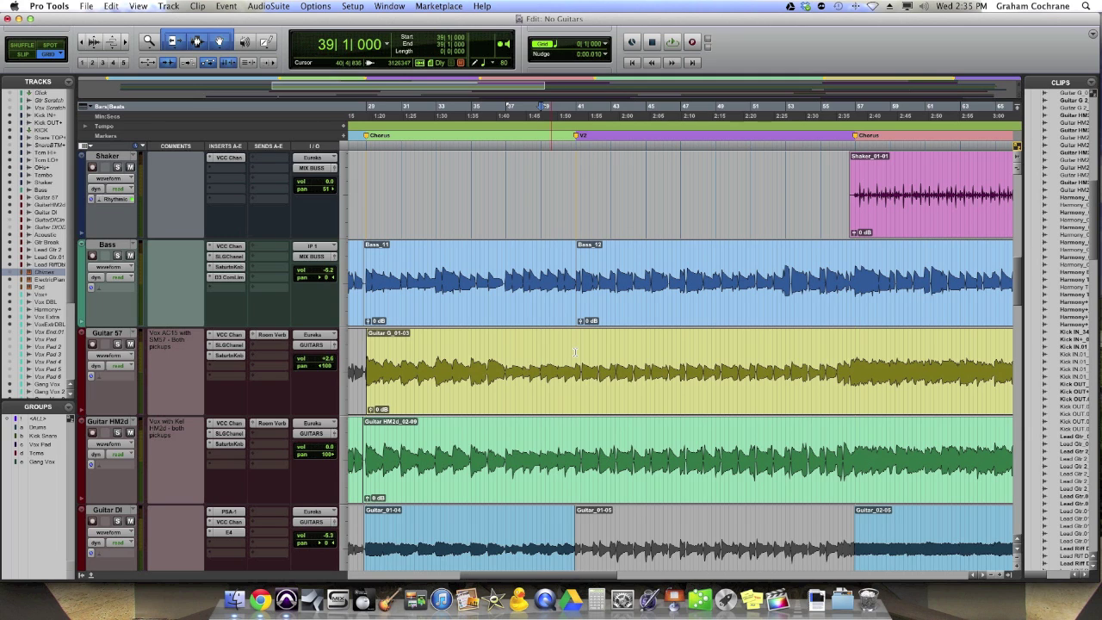
# Step: Solo the Guitar 57 and Guitar HM2d tracks and play their second-verse parts from bar 41
pyautogui.moveTo(574, 351); pyautogui.dragTo(848, 475)
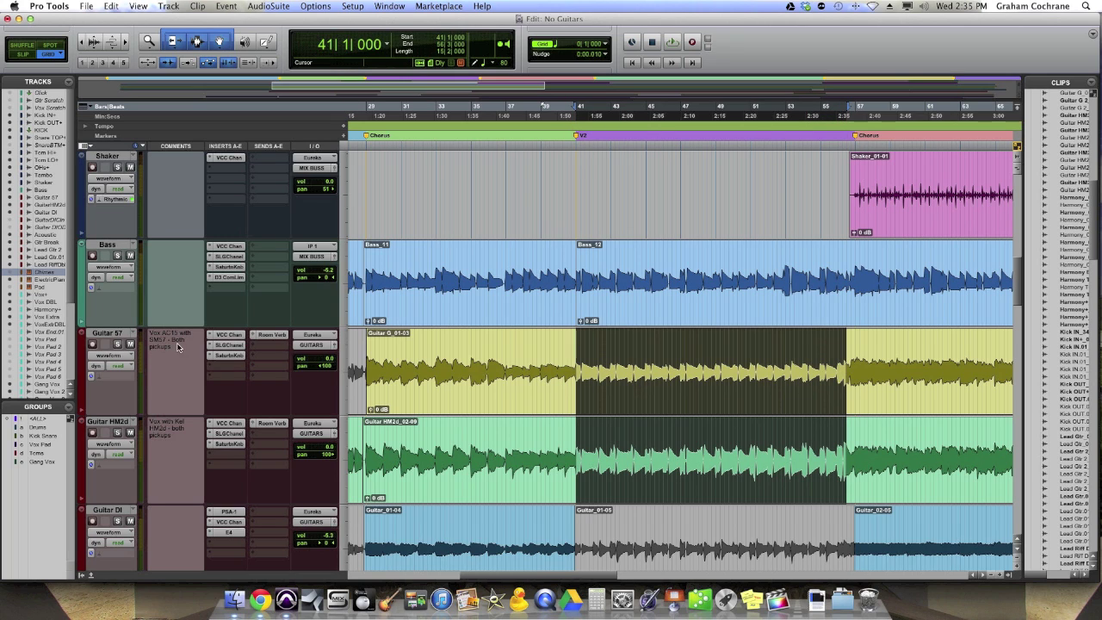
pyautogui.click(118, 345)
pyautogui.click(119, 432)
pyautogui.press('space')
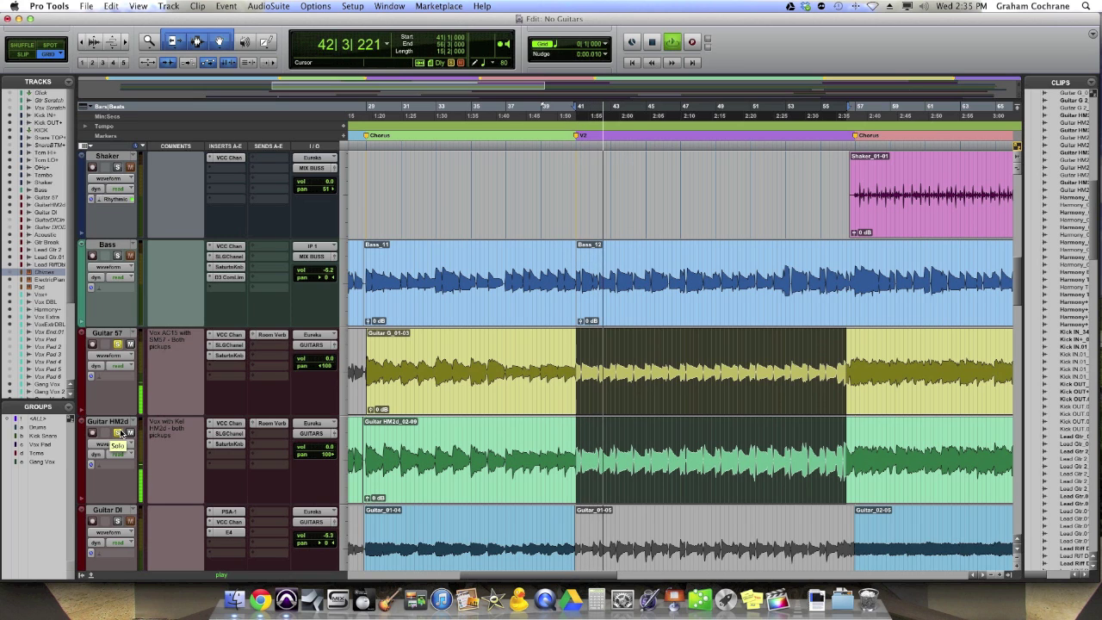
pyautogui.press('space')
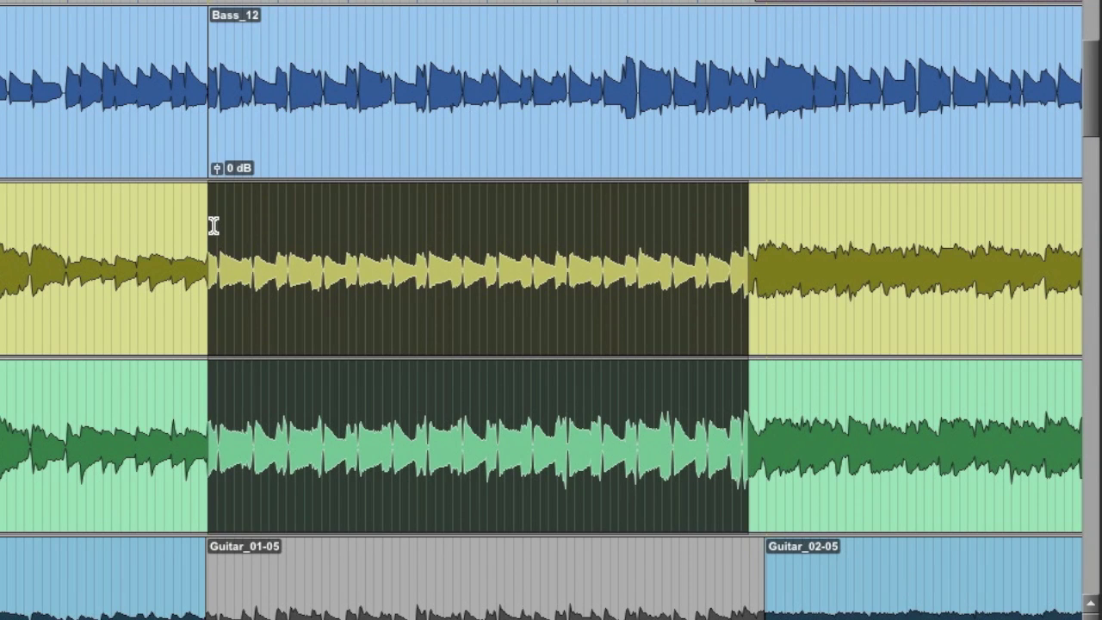
# Step: Split out and mute the first half of the second verse, bars 41 to 49, on Guitar 57 and Guitar HM2d
pyautogui.click(485, 213)
pyautogui.moveTo(484, 214); pyautogui.dragTo(208, 417)
pyautogui.hotkey('ctrl', 'e')
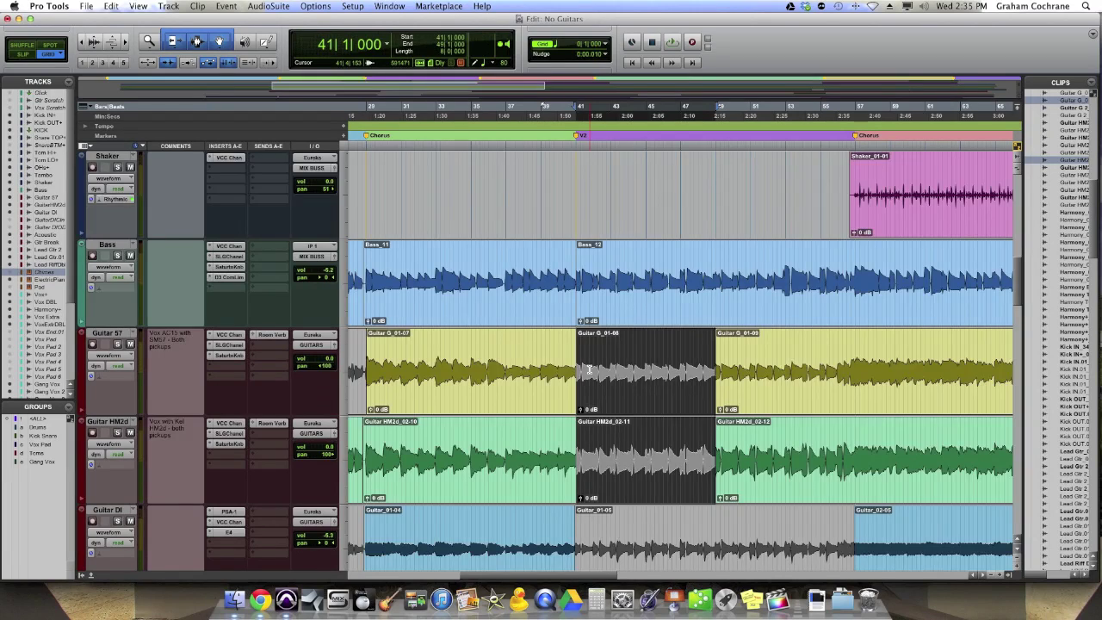
# Step: Solo the Lead Gtr.01 track and play it from 40|4|000 into the second verse
pyautogui.scroll(-5, 589, 369)
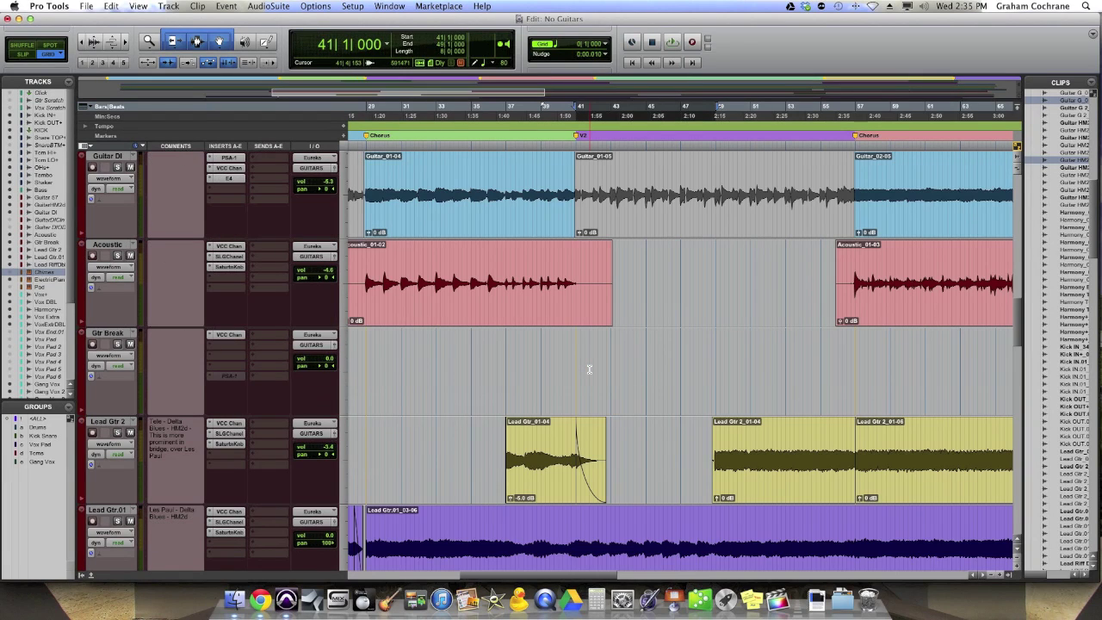
pyautogui.scroll(-1, 589, 370)
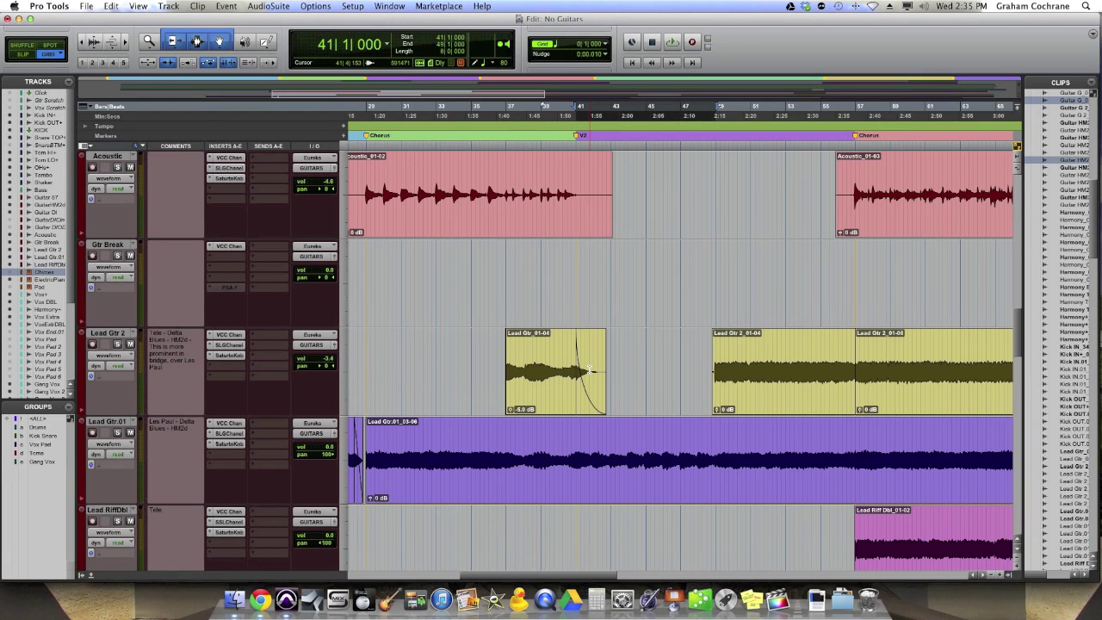
pyautogui.click(576, 426)
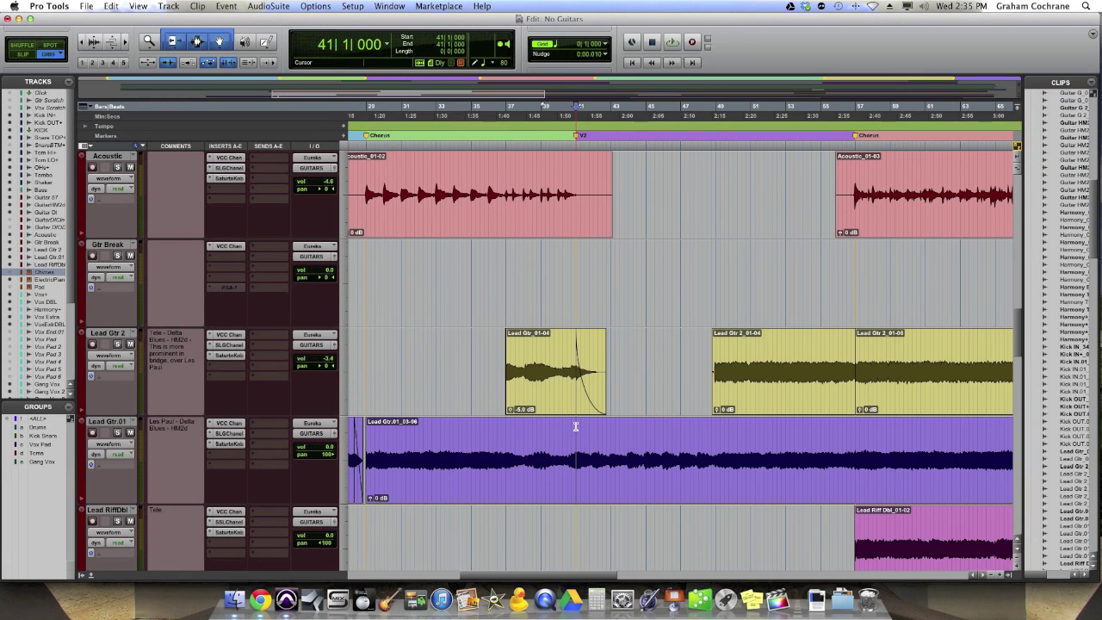
pyautogui.click(570, 430)
pyautogui.hotkey('shift', 's')
pyautogui.press('space')
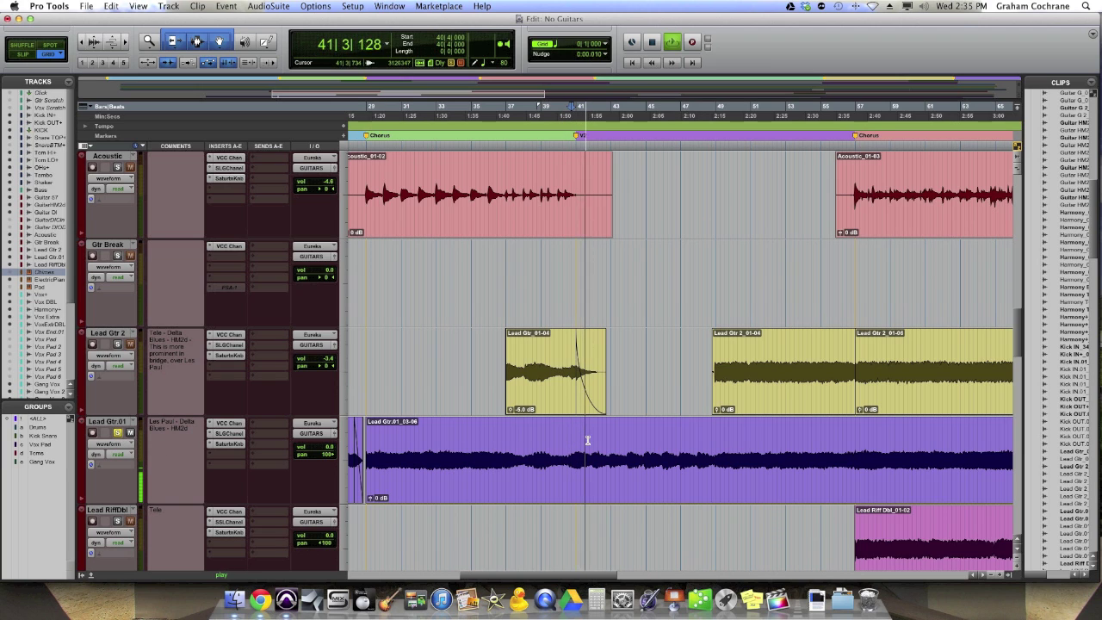
pyautogui.press('space')
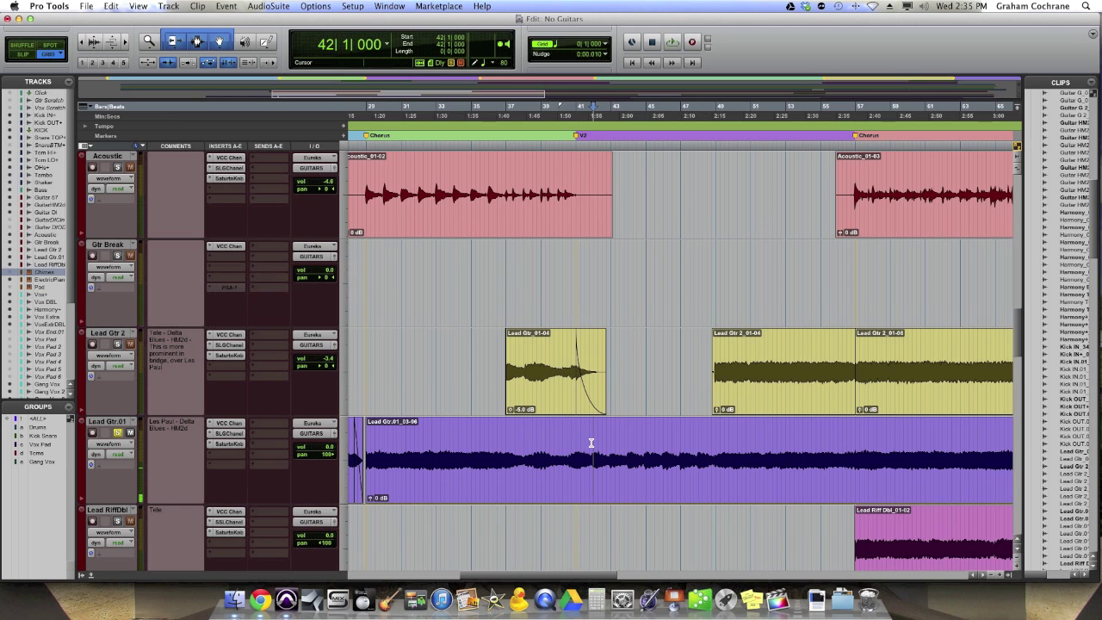
# Step: Split the Lead Gtr.01 clip at 41|4|730 and fade out its tail from the start of bar 41
pyautogui.press('super+bracketright')
pyautogui.press('super+bracketright')
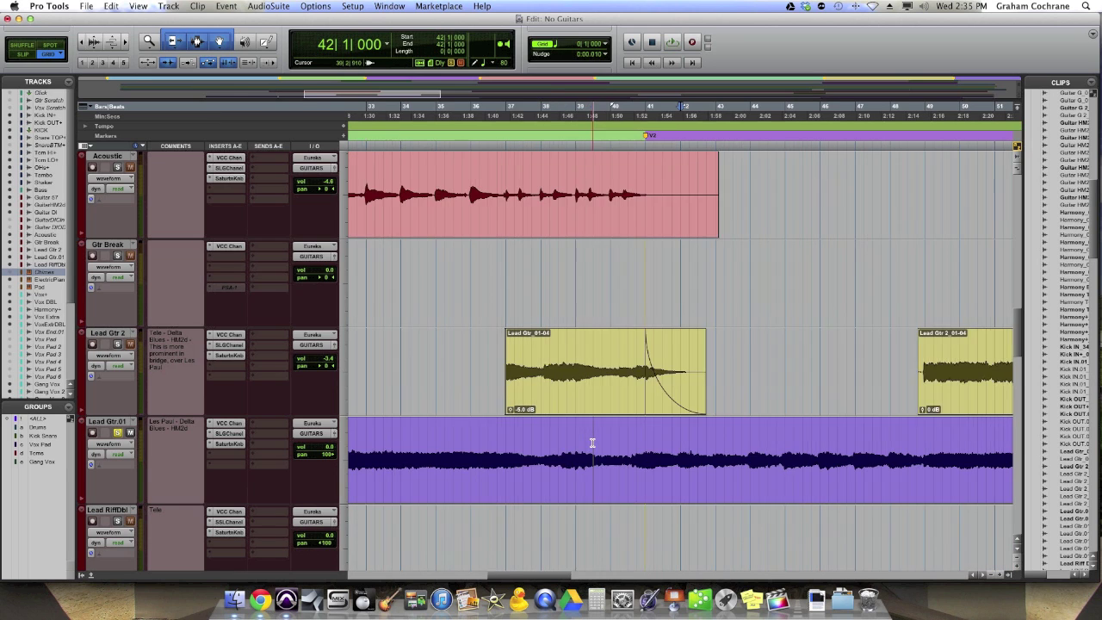
pyautogui.click(654, 437)
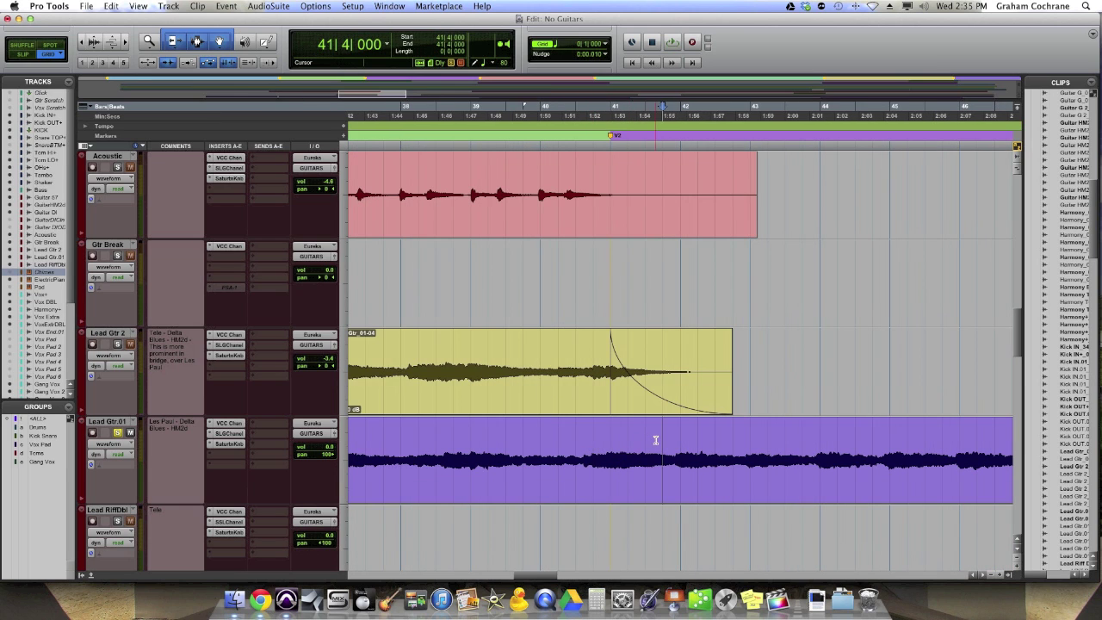
pyautogui.press('space')
pyautogui.press('space')
pyautogui.press('super+e')
pyautogui.moveTo(575, 268); pyautogui.dragTo(463, 284)
pyautogui.press('r')
pyautogui.press('r')
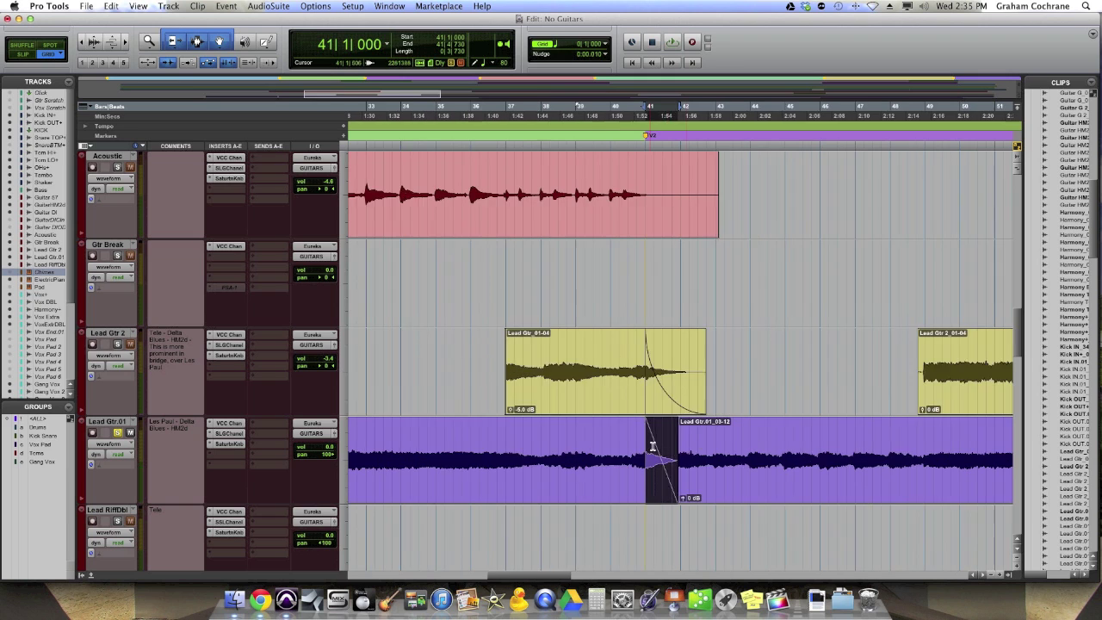
# Step: Find the lead guitar's re-entry by ear, split the Lead Gtr.01 clip at bar 49, and mute the section between 41|4|730 and bar 49
pyautogui.click(798, 431)
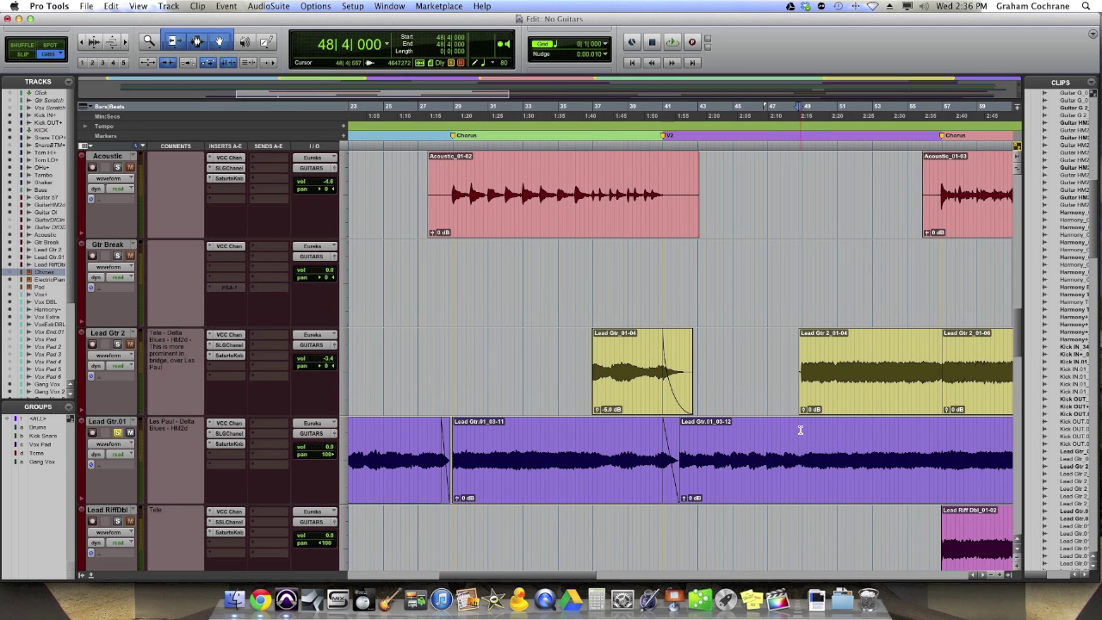
pyautogui.press('space')
pyautogui.press('space')
pyautogui.press('space')
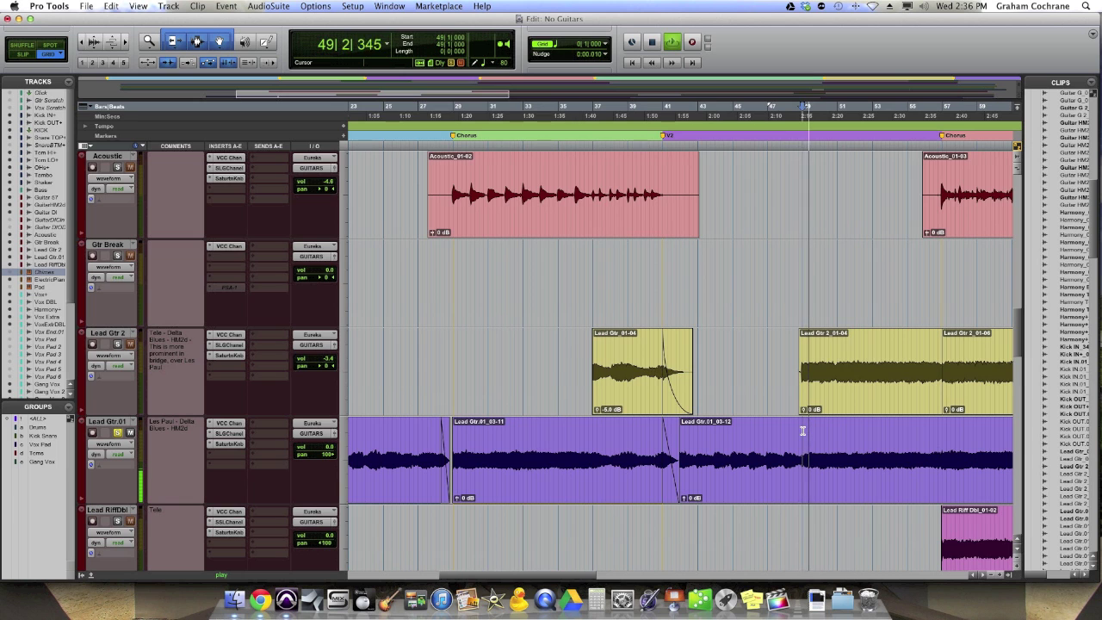
pyautogui.press('space')
pyautogui.press('super+e')
pyautogui.click(766, 479)
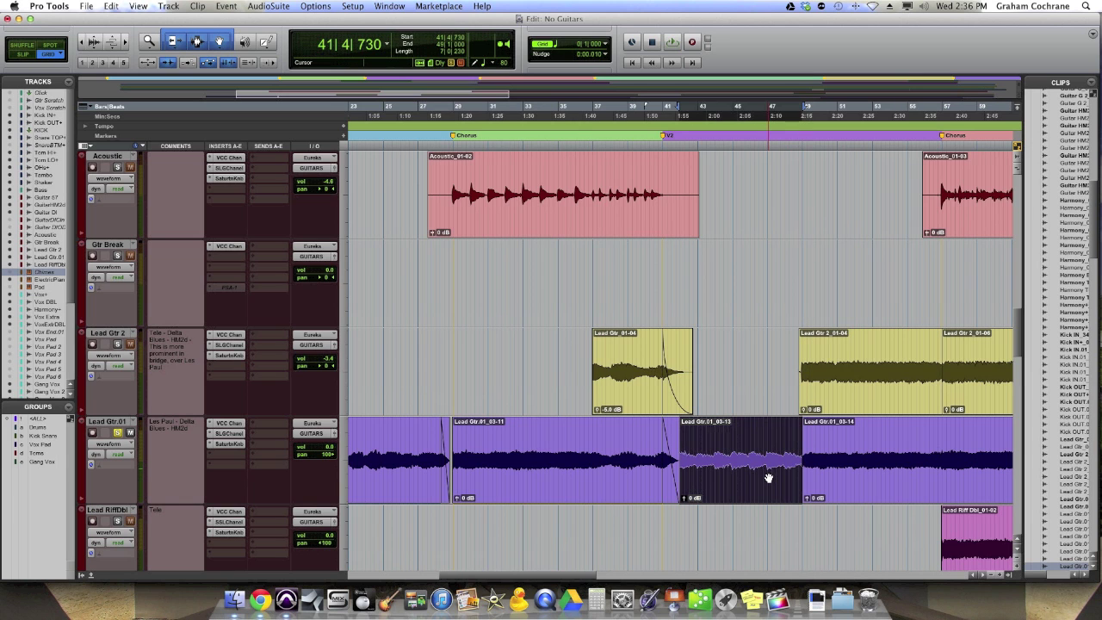
pyautogui.press('super+m')
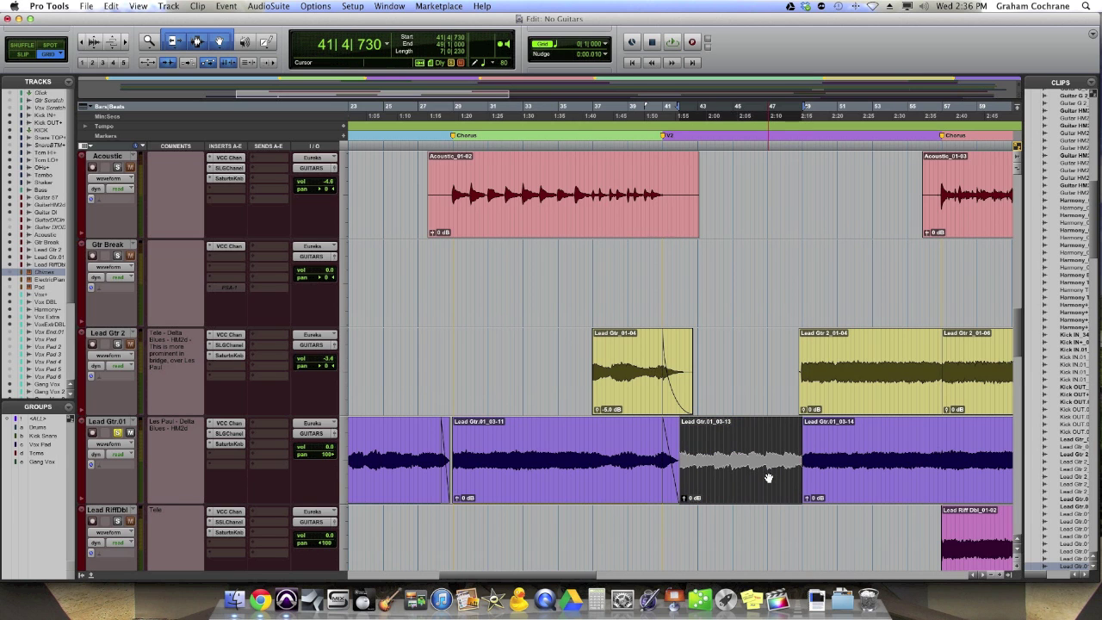
# Step: Review the muted second-verse clips on the Guitar 57, Guitar HM2d and Lead Gtr.01 tracks
pyautogui.scroll(3, 769, 479)
pyautogui.scroll(5, 730, 278)
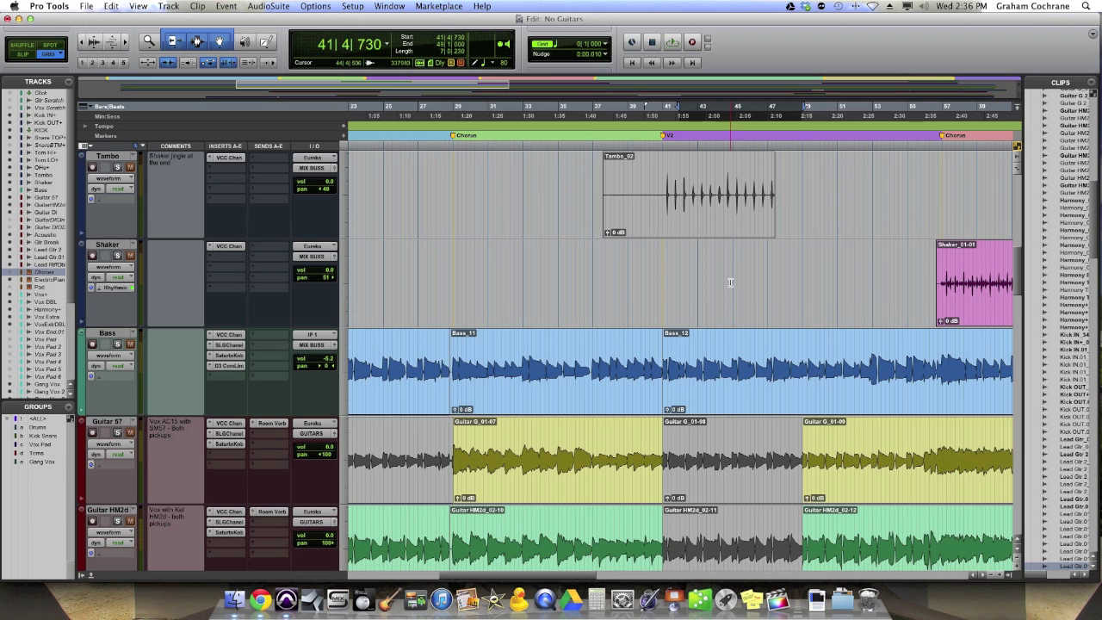
pyautogui.click(723, 458)
pyautogui.click(723, 552)
pyautogui.scroll(-8, 723, 553)
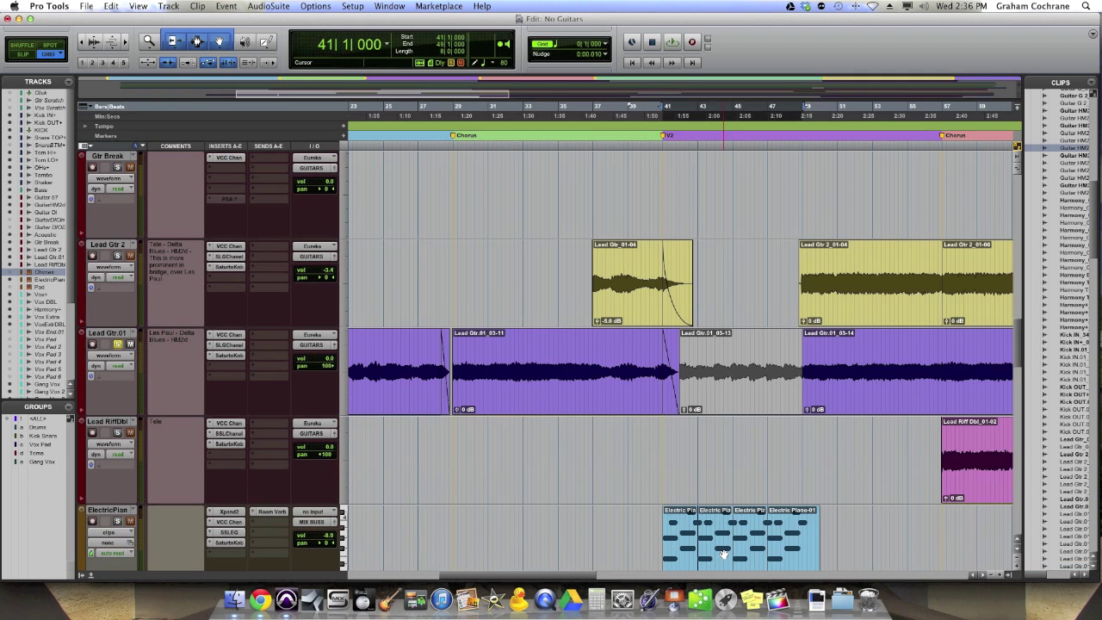
pyautogui.click(726, 403)
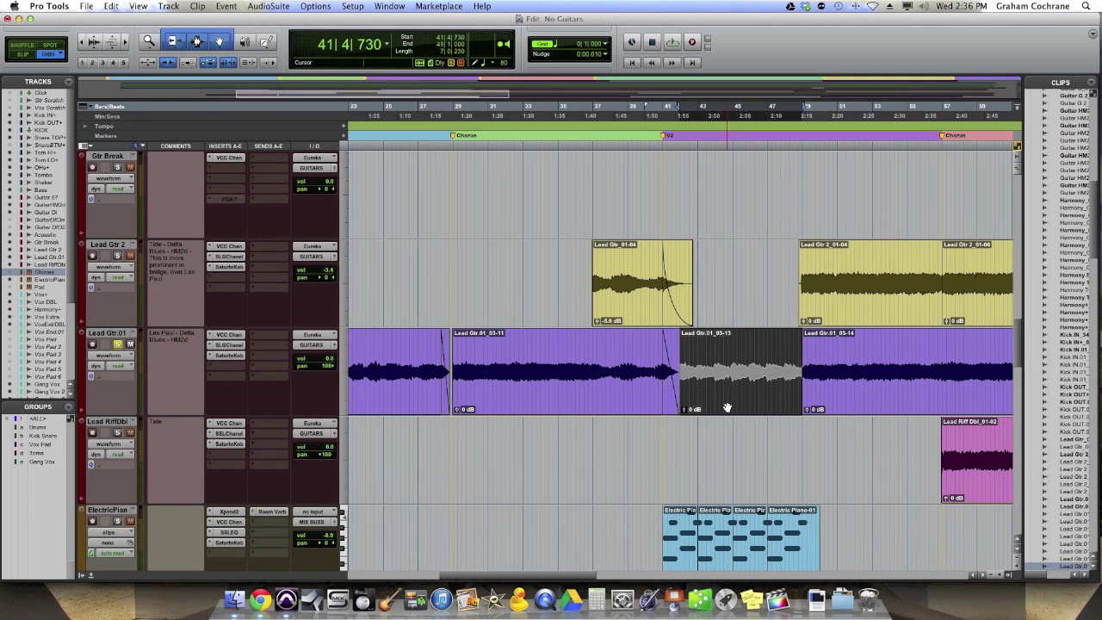
# Step: Examine the electric piano clips in the second verse against the muted guitar sections in the tracks above
pyautogui.scroll(-1, 726, 407)
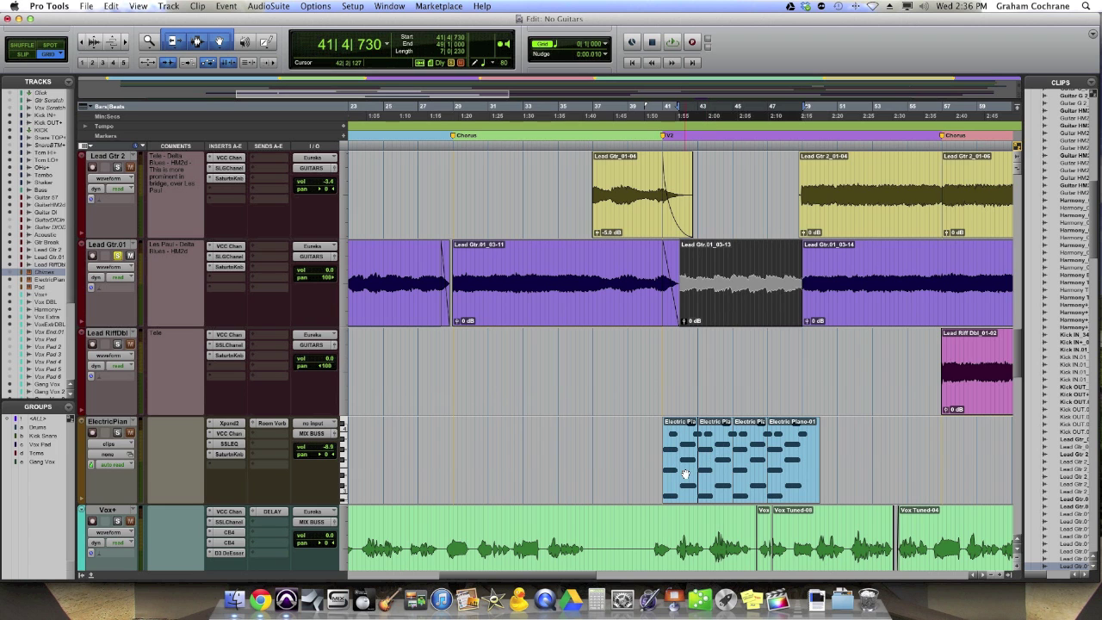
pyautogui.keyDown('shift'); pyautogui.click(789, 478); pyautogui.keyUp('shift')
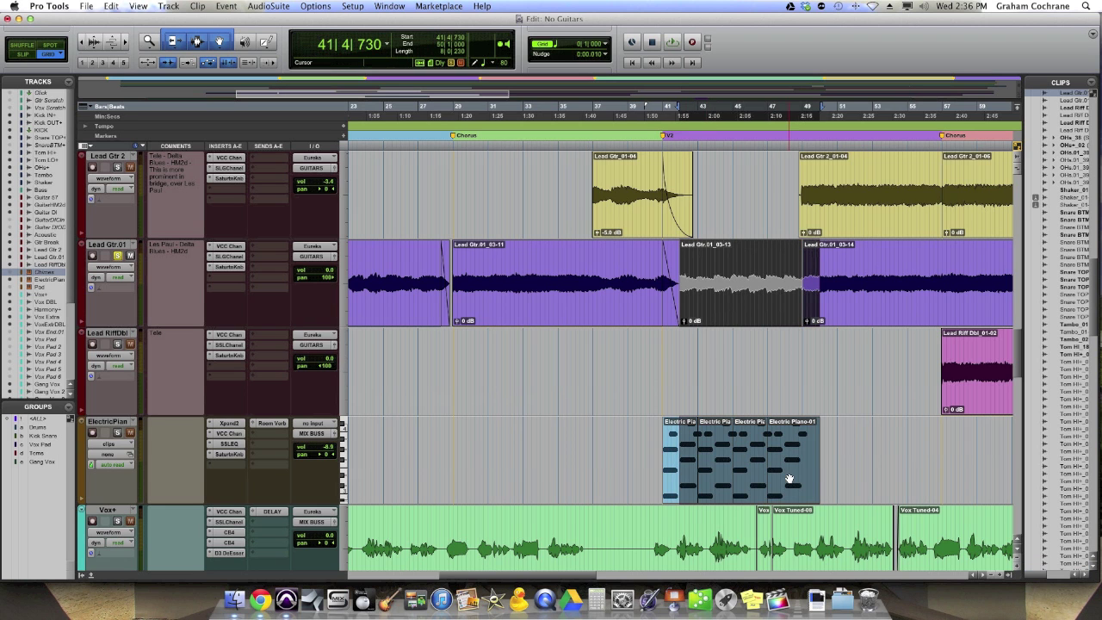
pyautogui.click(698, 386)
pyautogui.scroll(7, 721, 447)
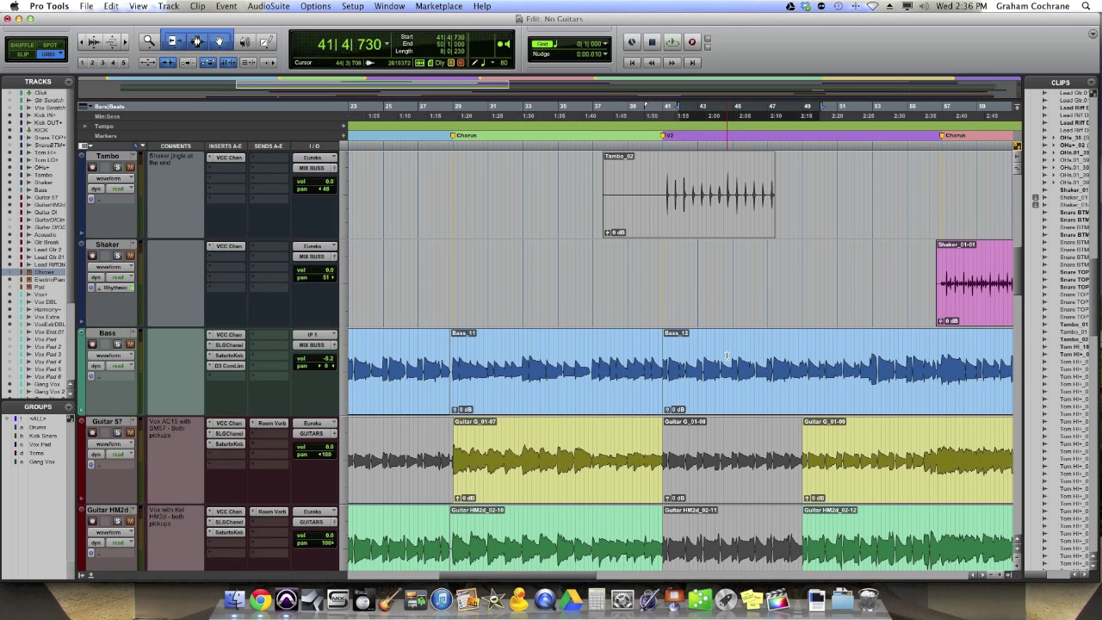
pyautogui.scroll(-4, 726, 355)
pyautogui.scroll(-1, 727, 355)
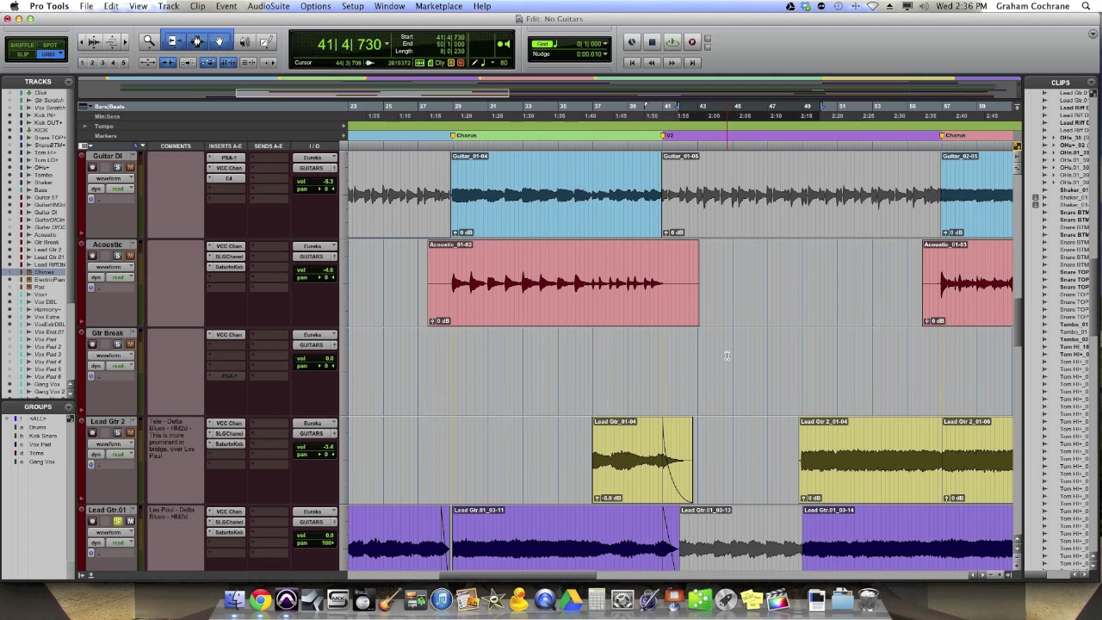
# Step: Unsolo Lead Gtr.01 and play the full arrangement from bar 39 through the thinned second verse to about bar 50
pyautogui.click(626, 348)
pyautogui.press('space')
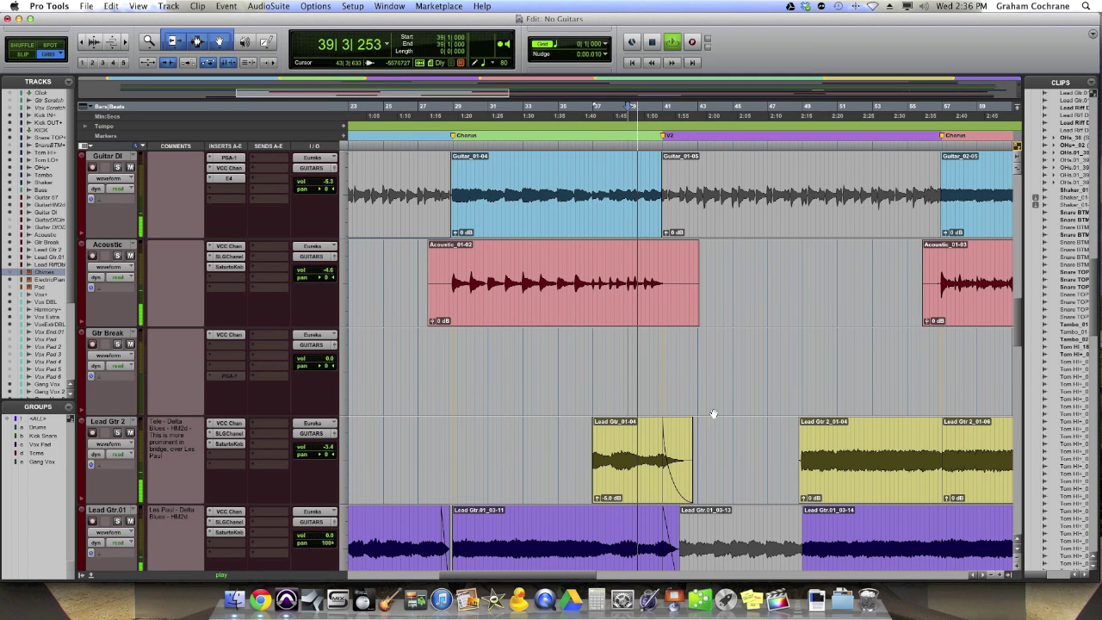
pyautogui.scroll(2, 729, 414)
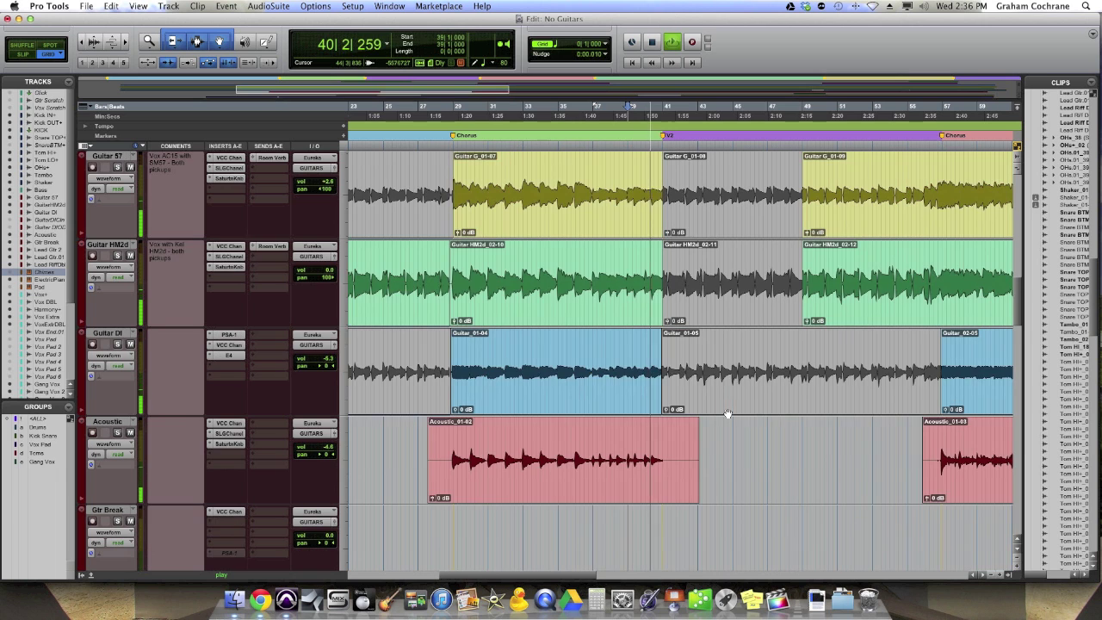
pyautogui.scroll(1, 727, 413)
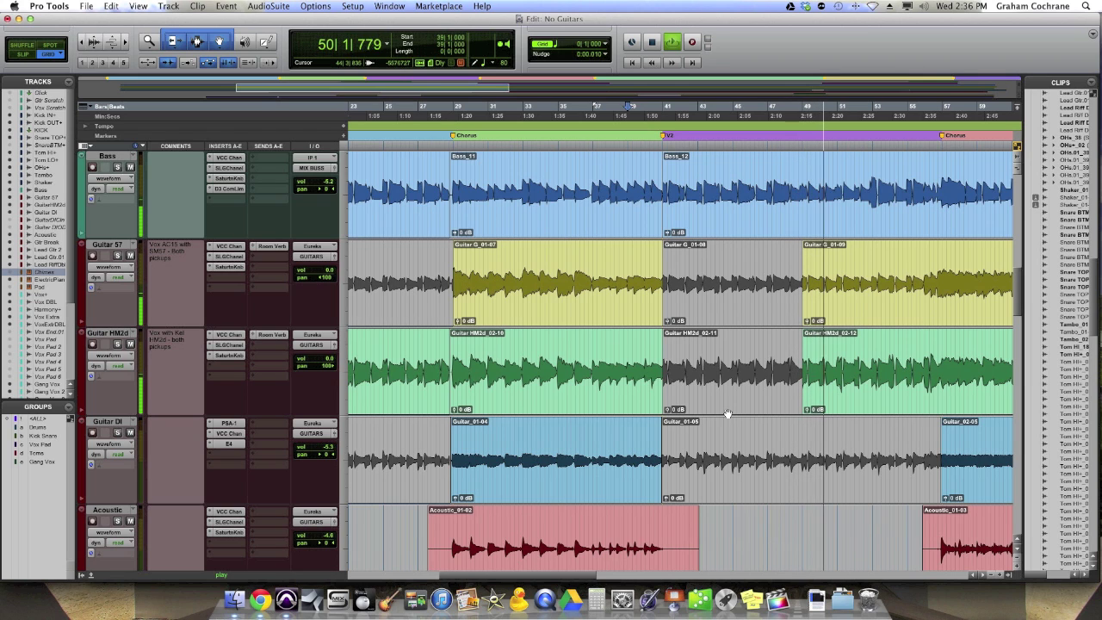
pyautogui.press('space')
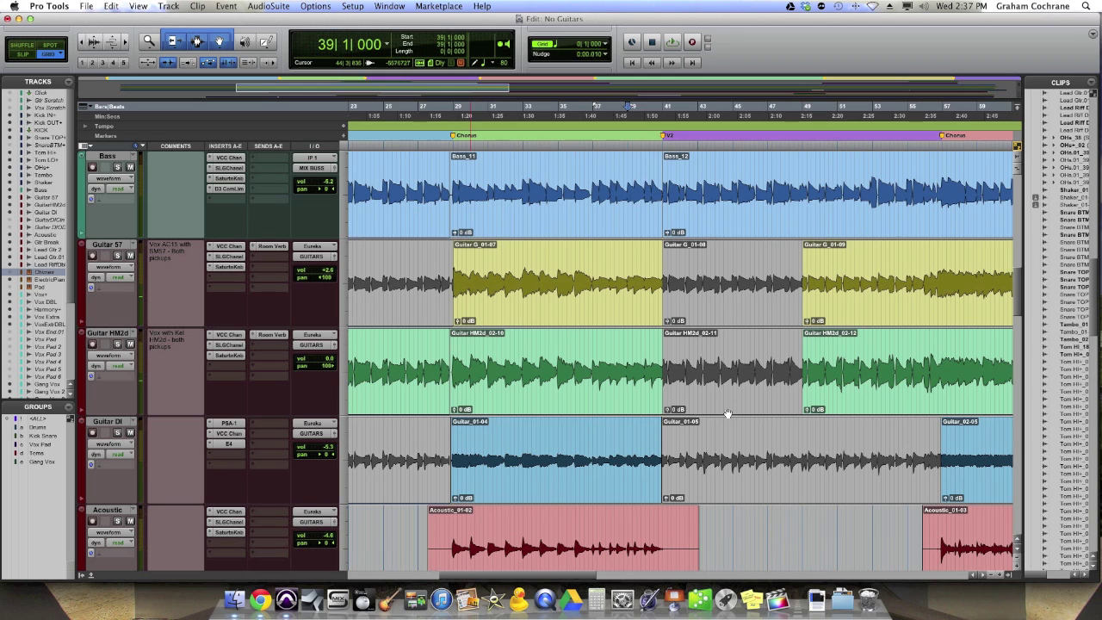